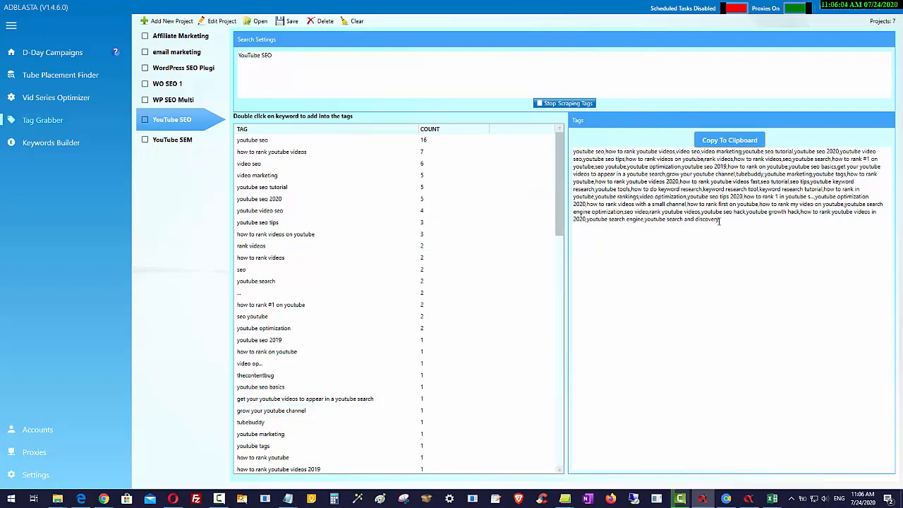
- Open the YouTube SEM tag project and copy all of its search keywords
{"action": "left_click", "coordinate": [174, 143]}
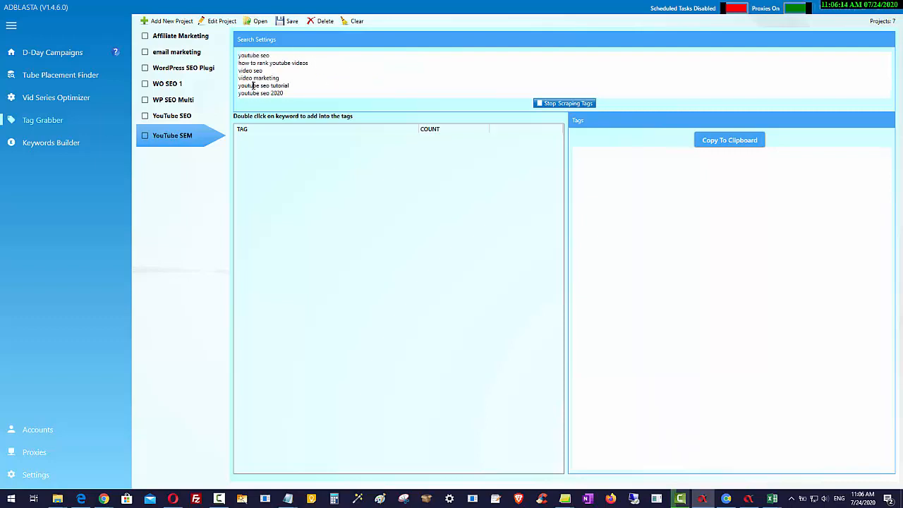
{"action": "key", "text": "ctrl+a"}
{"action": "right_click", "coordinate": [255, 89]}
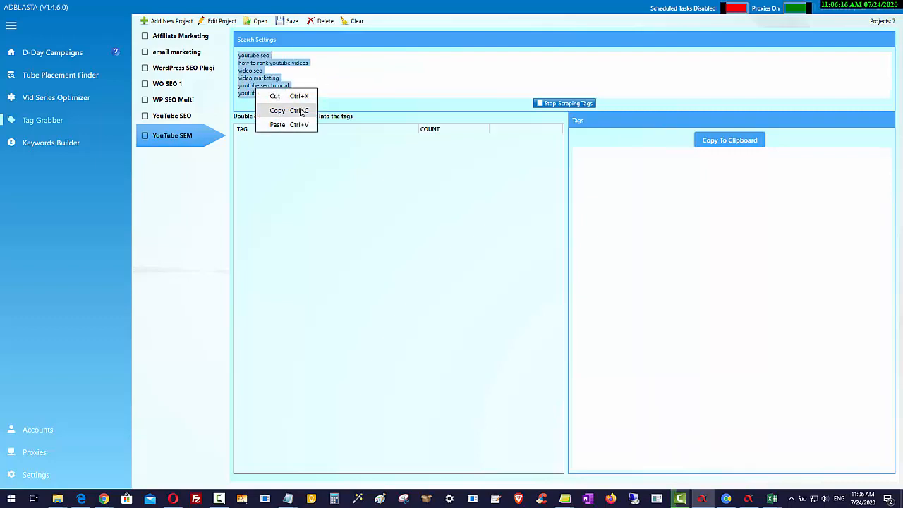
{"action": "left_click", "coordinate": [290, 111]}
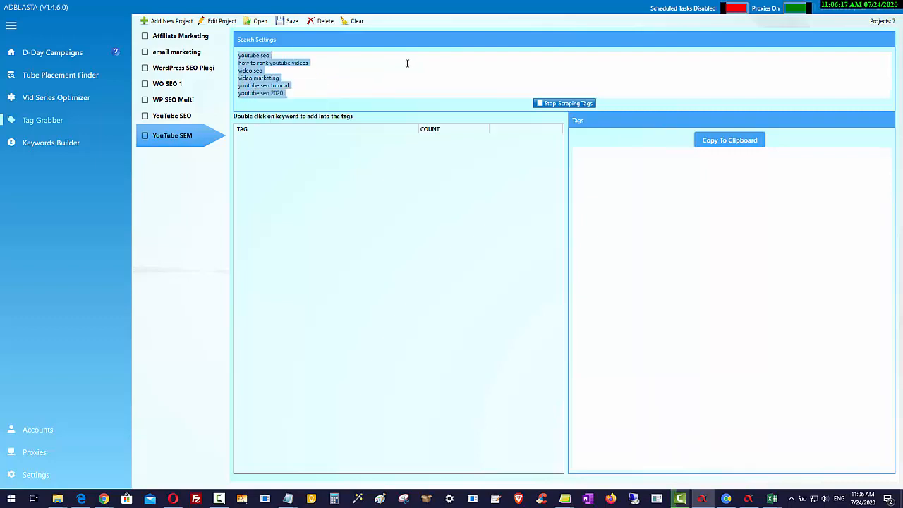
- Start a new Tube Placement Finder project and paste the copied keywords into its keyword list, replacing any other text
{"action": "left_click", "coordinate": [35, 78]}
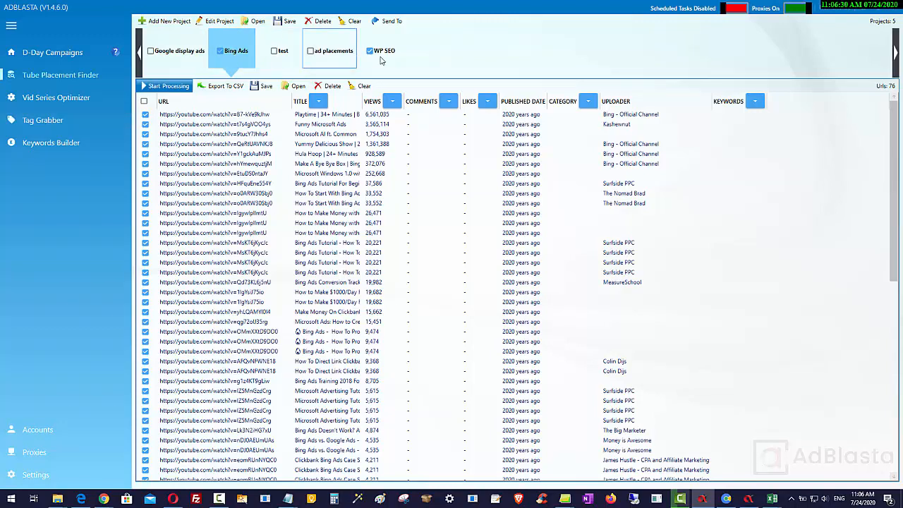
{"action": "left_click", "coordinate": [161, 21]}
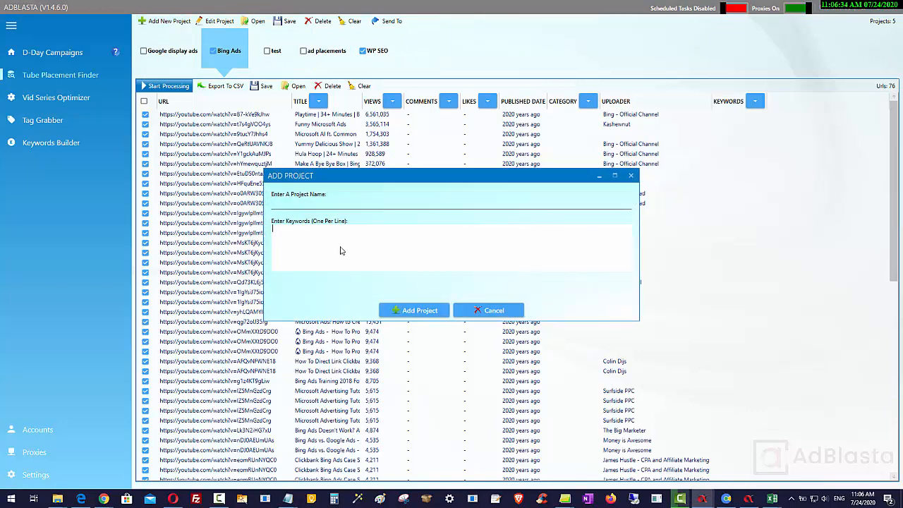
{"action": "right_click", "coordinate": [340, 245]}
{"action": "left_click", "coordinate": [364, 275]}
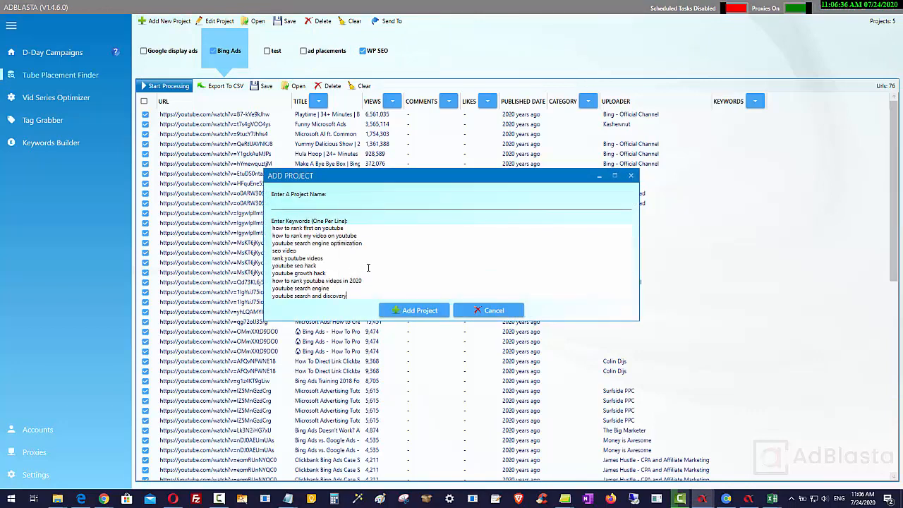
{"action": "left_click", "coordinate": [377, 201]}
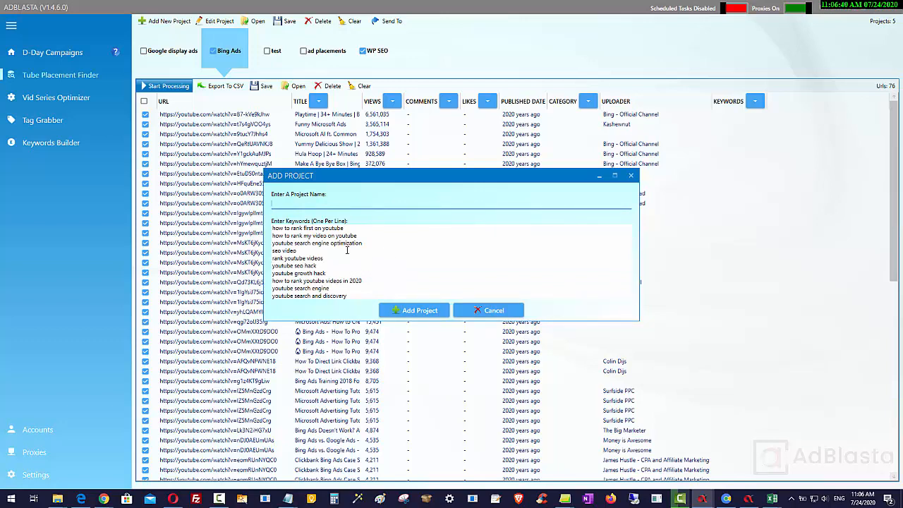
{"action": "scroll", "coordinate": [347, 251], "scroll_direction": "down", "scroll_amount": 3}
{"action": "scroll", "coordinate": [347, 267], "scroll_direction": "up", "scroll_amount": 8}
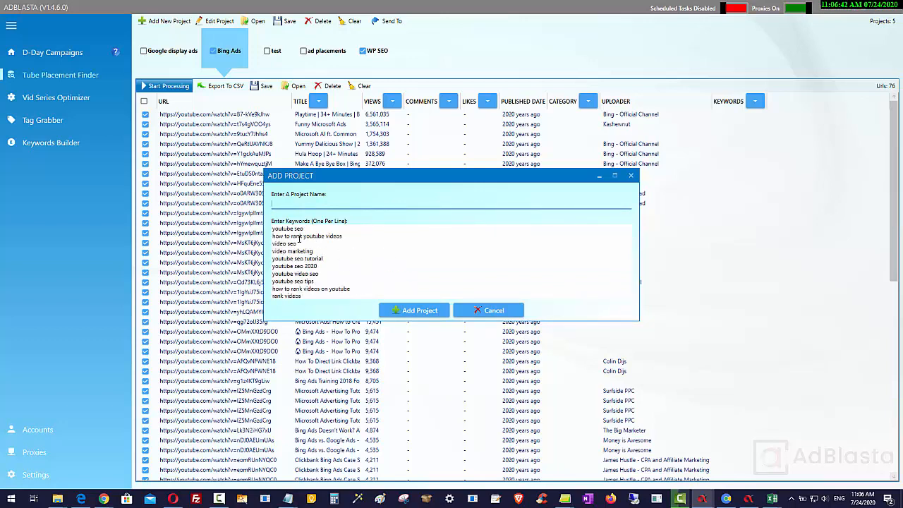
{"action": "left_click", "coordinate": [273, 263]}
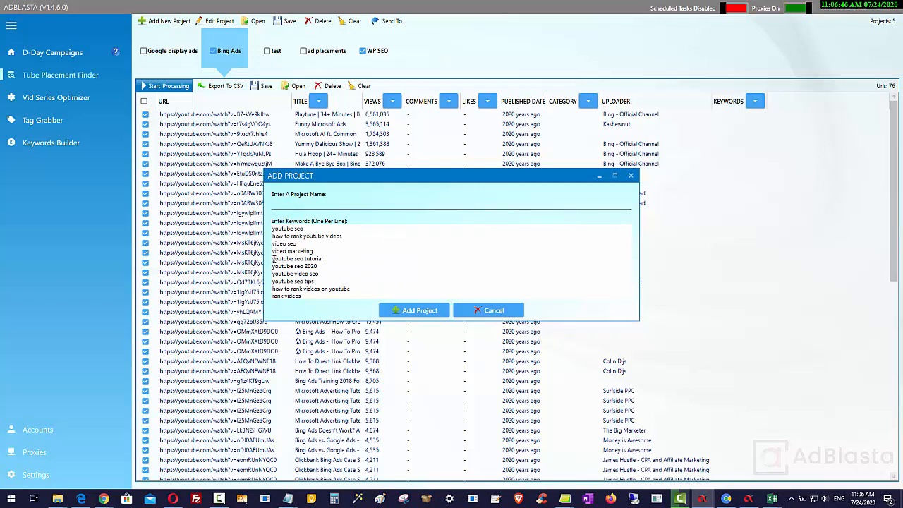
{"action": "key", "text": "ctrl+a"}
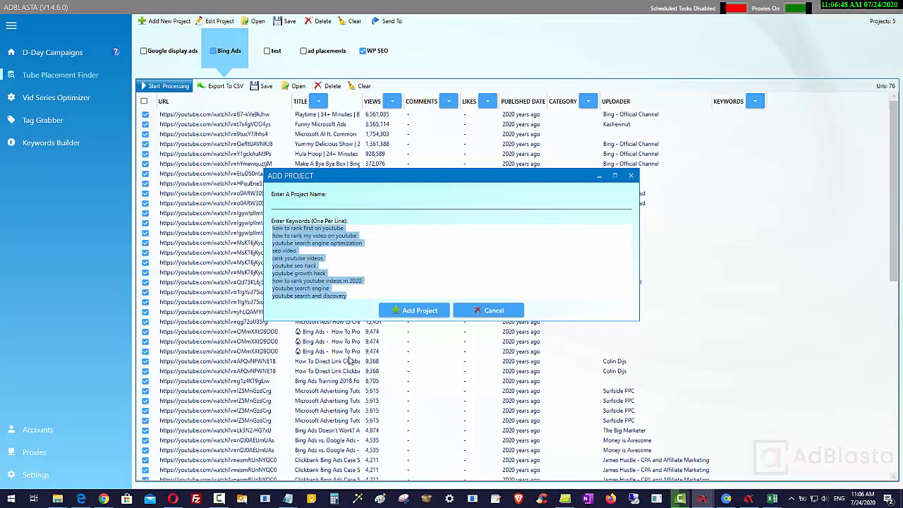
{"action": "key", "text": "ctrl+v"}
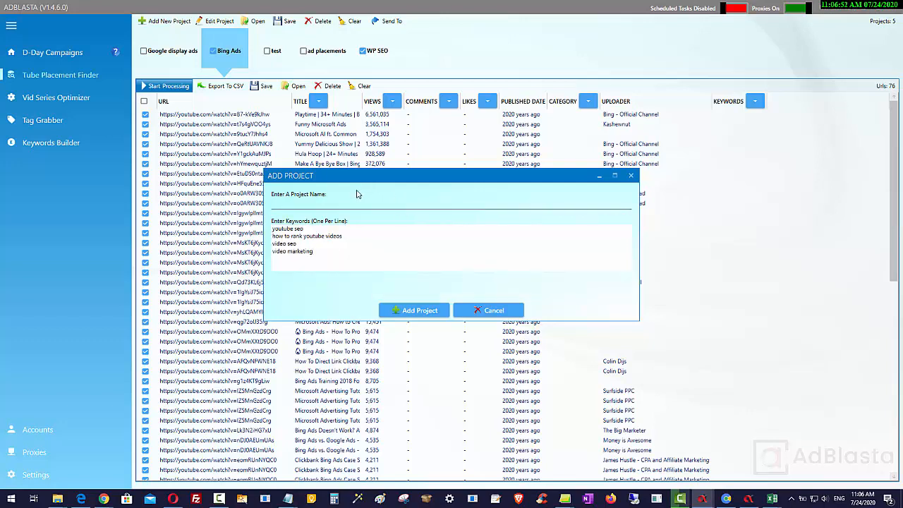
- Name the project YouTube SEM, add it, and start processing its keywords
{"action": "left_click", "coordinate": [341, 201]}
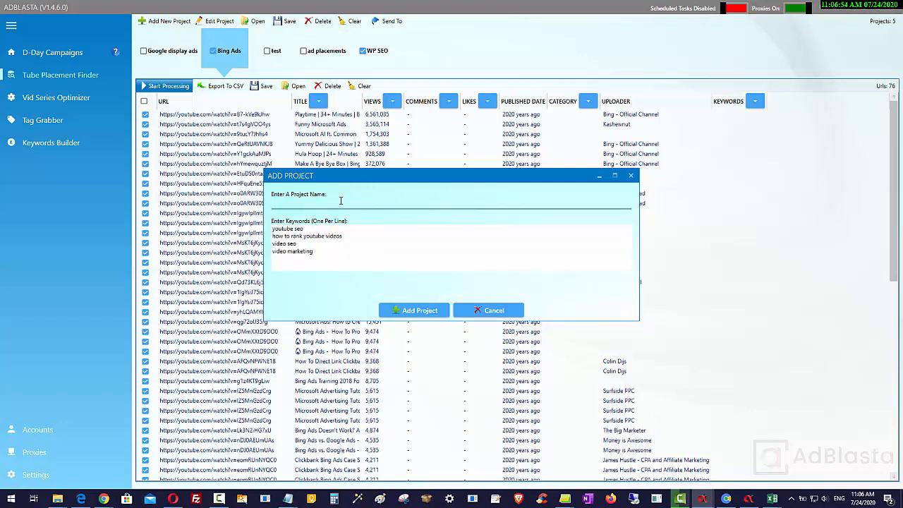
{"action": "type", "text": "YouTube SEO"}
{"action": "left_click", "coordinate": [427, 314]}
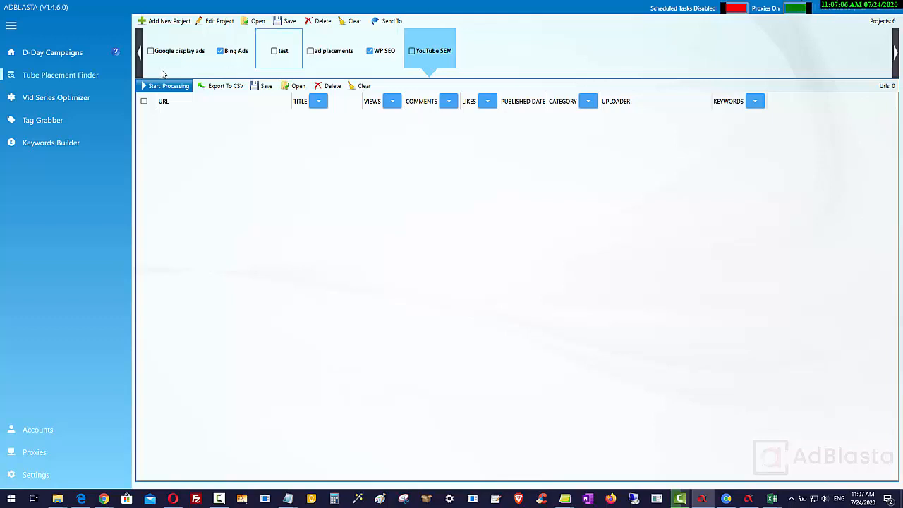
{"action": "left_click", "coordinate": [166, 86]}
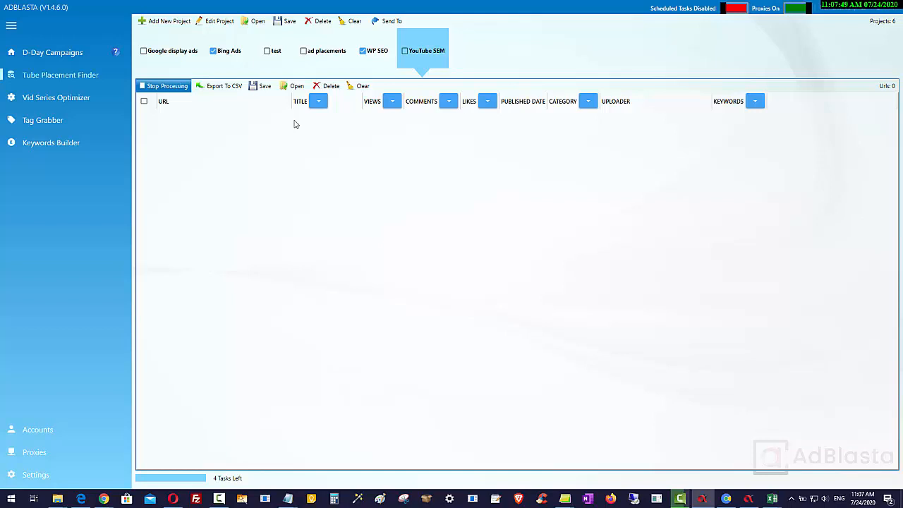
- Examine the D-Day Campaigns target URL options for adding and importing YouTube URLs
{"action": "left_click", "coordinate": [42, 54]}
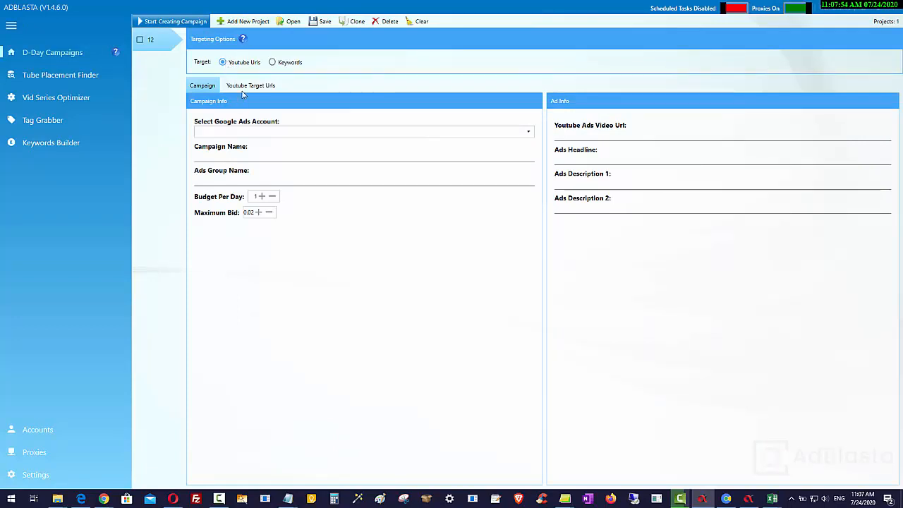
{"action": "left_click", "coordinate": [246, 87]}
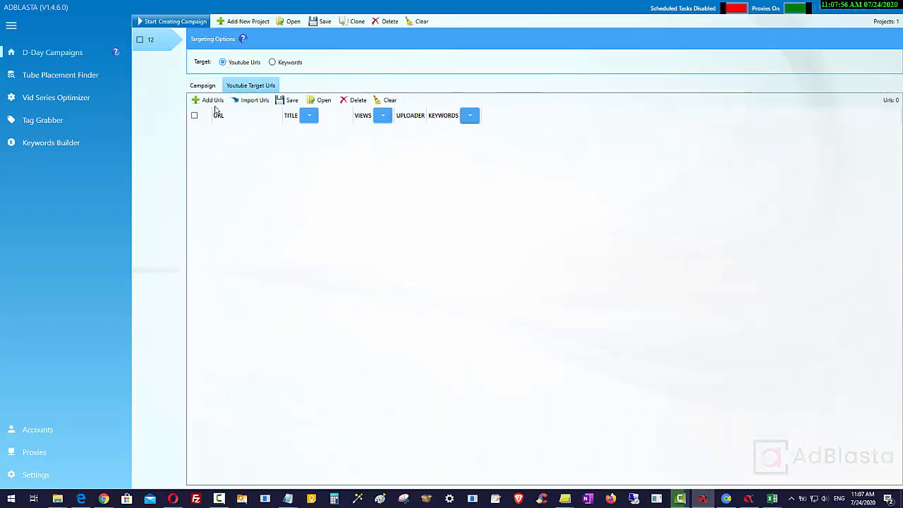
{"action": "left_click", "coordinate": [211, 100]}
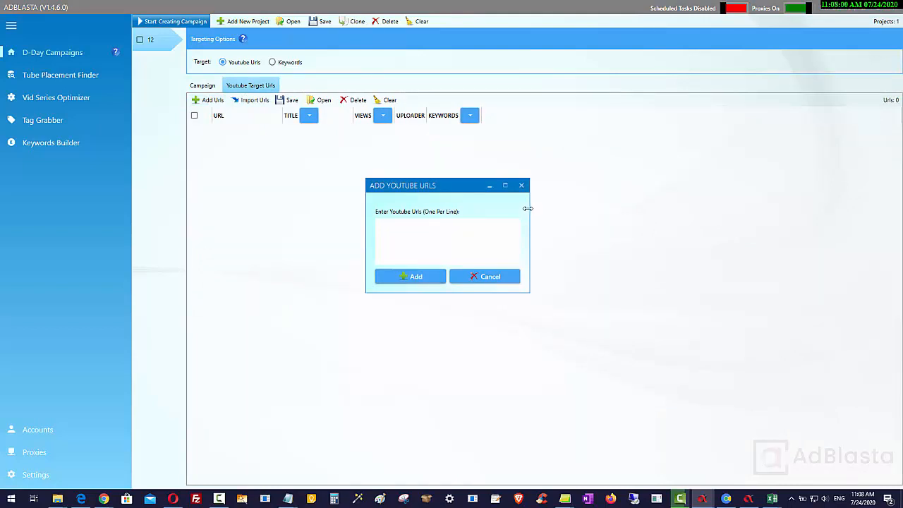
{"action": "left_click", "coordinate": [521, 185]}
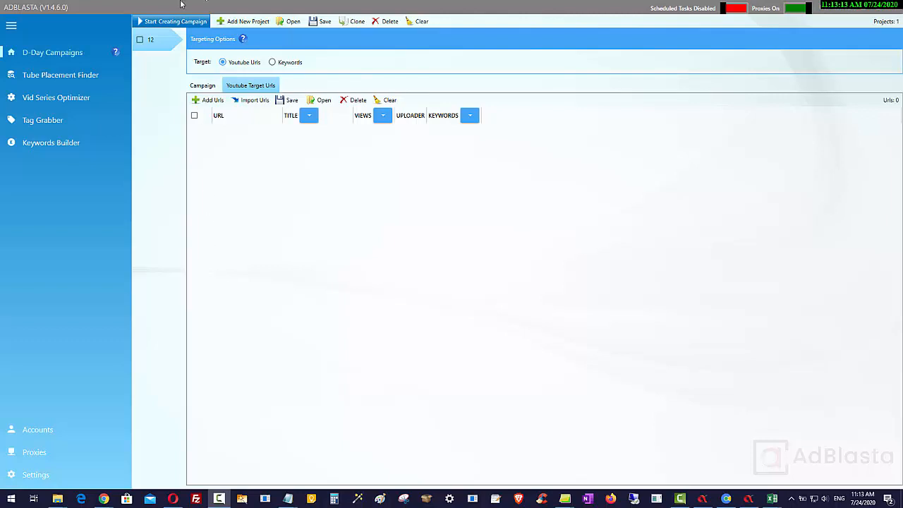
{"action": "left_click", "coordinate": [254, 101]}
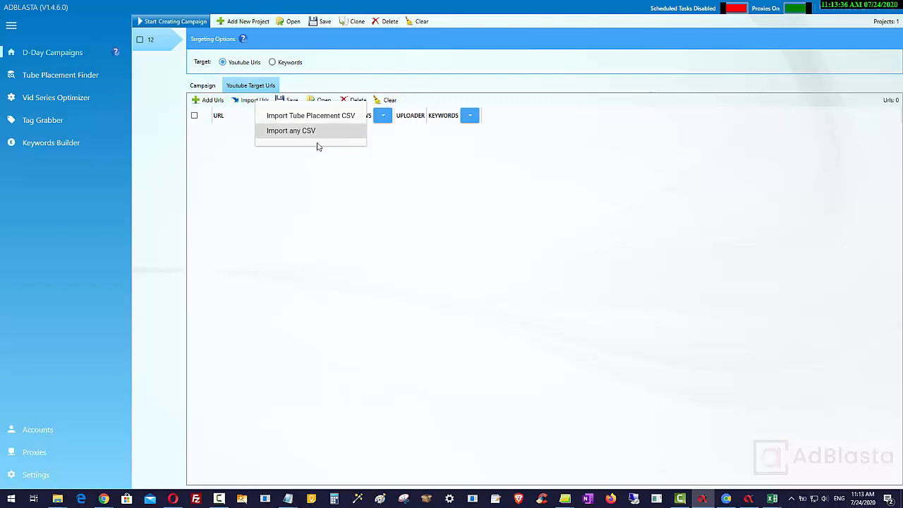
{"action": "left_click", "coordinate": [439, 185]}
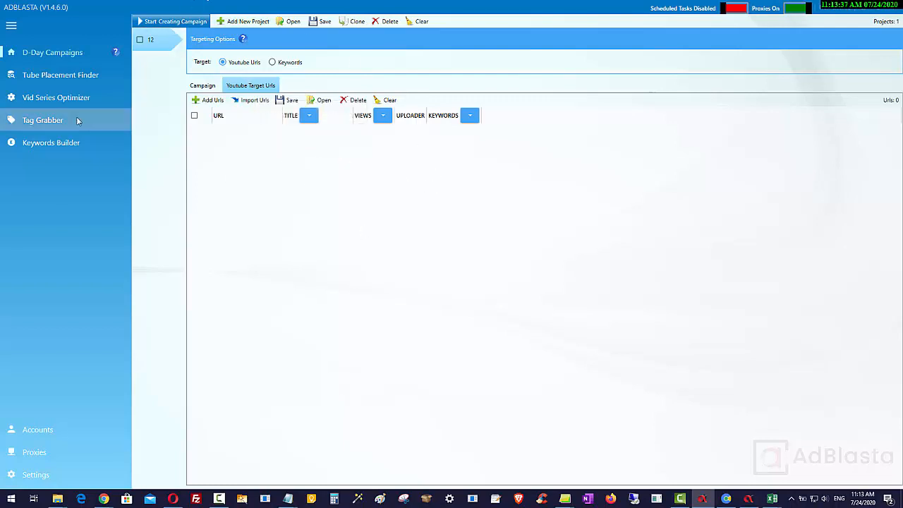
- Select all found videos in the YouTube SEM placement project and send it to D-Day Ads Campaigns
{"action": "left_click", "coordinate": [39, 75]}
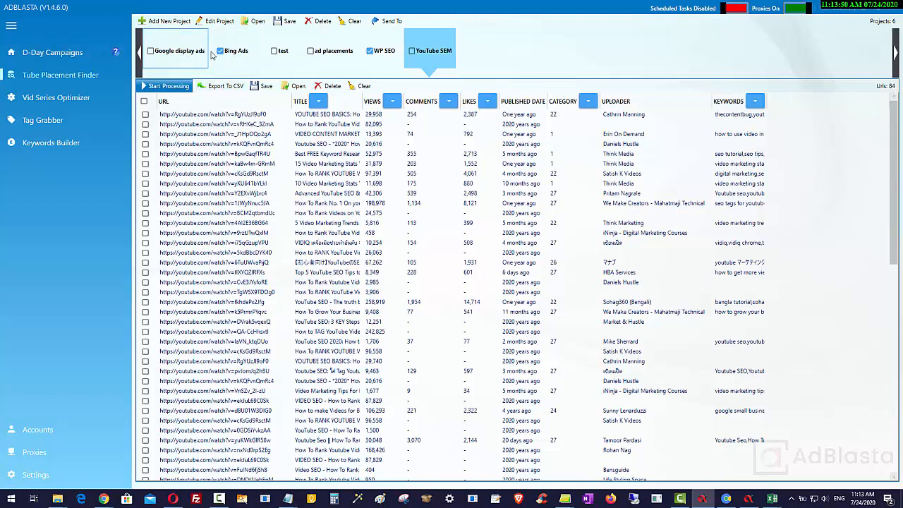
{"action": "left_click", "coordinate": [144, 101]}
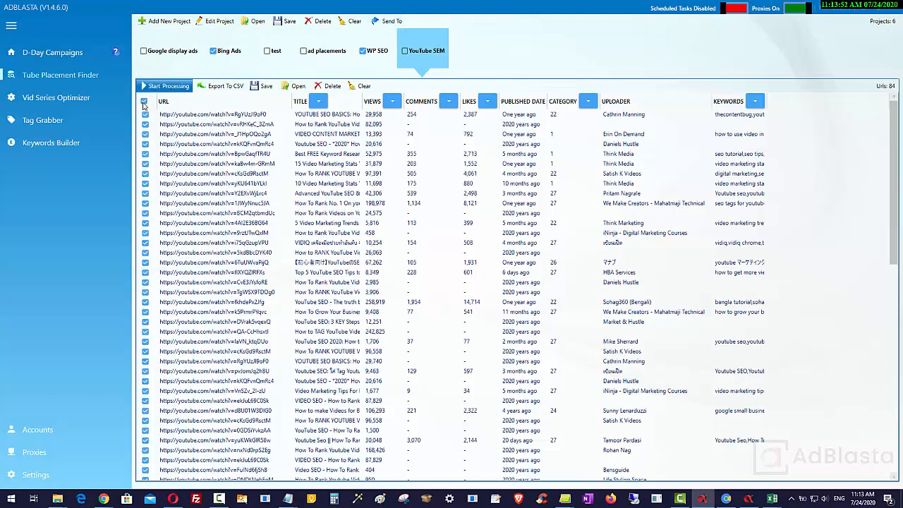
{"action": "left_click", "coordinate": [384, 23]}
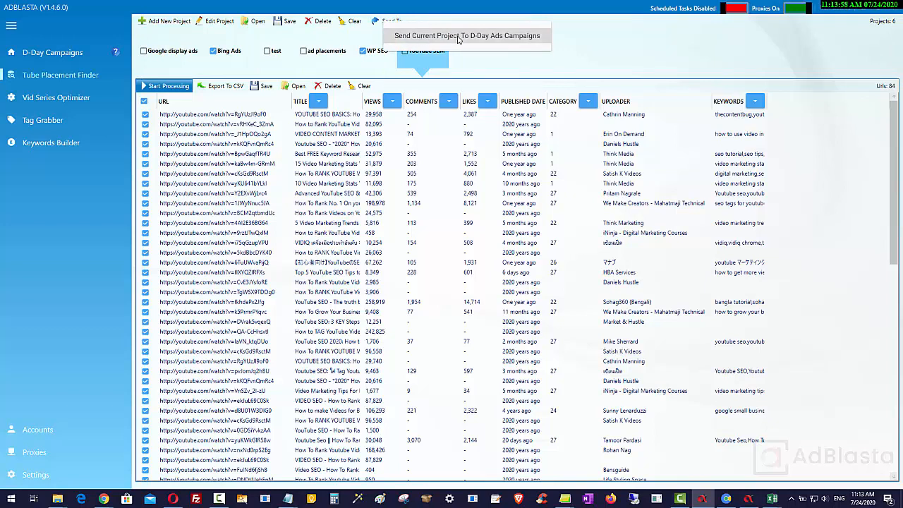
{"action": "left_click", "coordinate": [512, 38]}
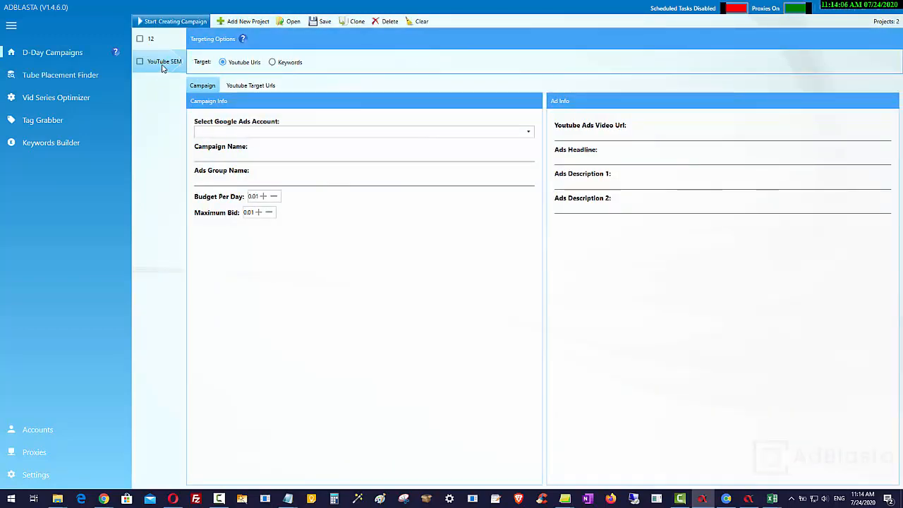
- Review the target URLs of the YouTube SEM campaign and the placement finder results
{"action": "left_click", "coordinate": [249, 86]}
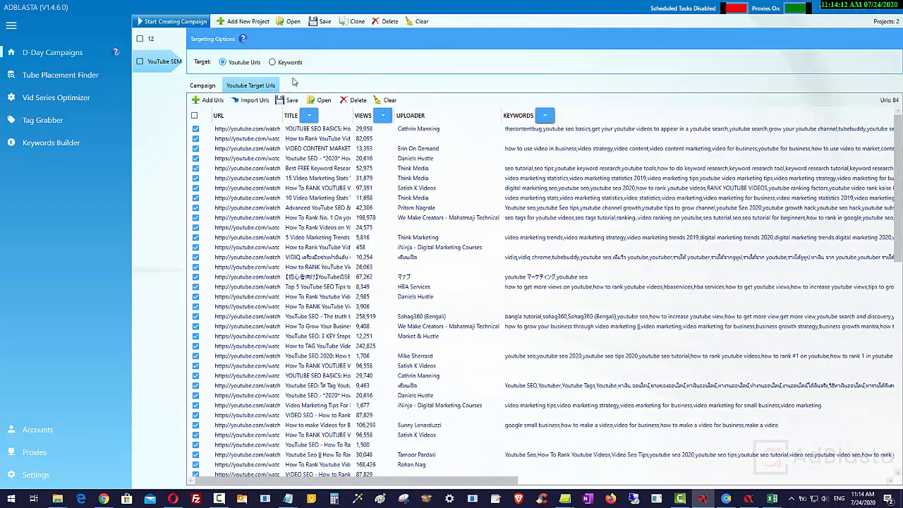
{"action": "left_click", "coordinate": [48, 74]}
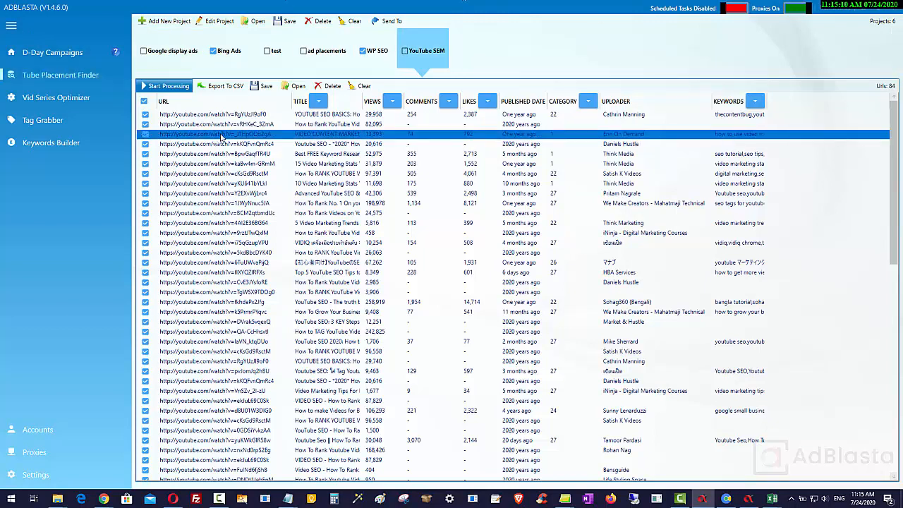
{"action": "left_click", "coordinate": [403, 135]}
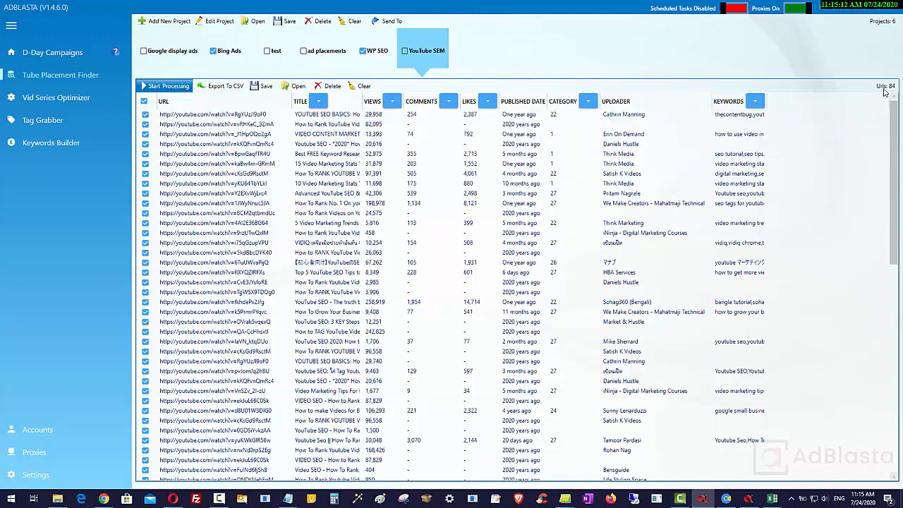